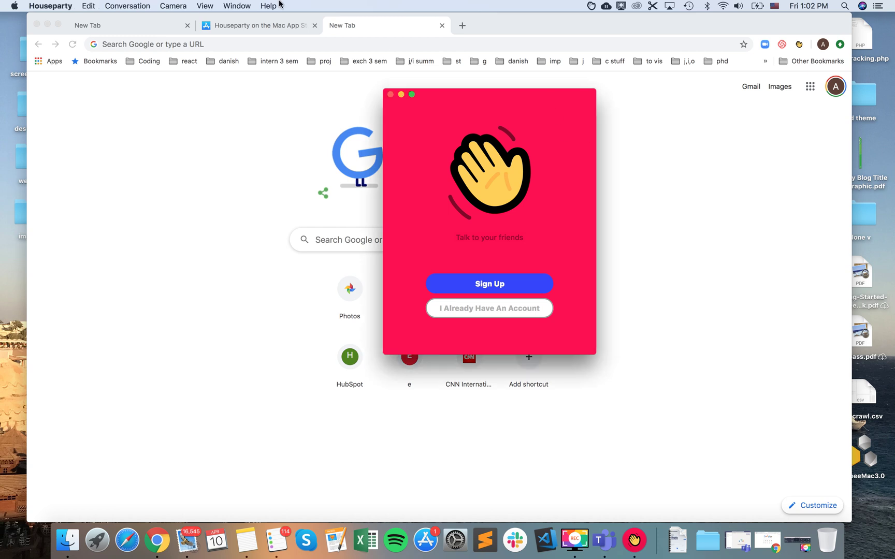
Bring up the Houseparty App Store page, return to the Houseparty welcome window and begin Sign Up
click(283, 28)
click(282, 28)
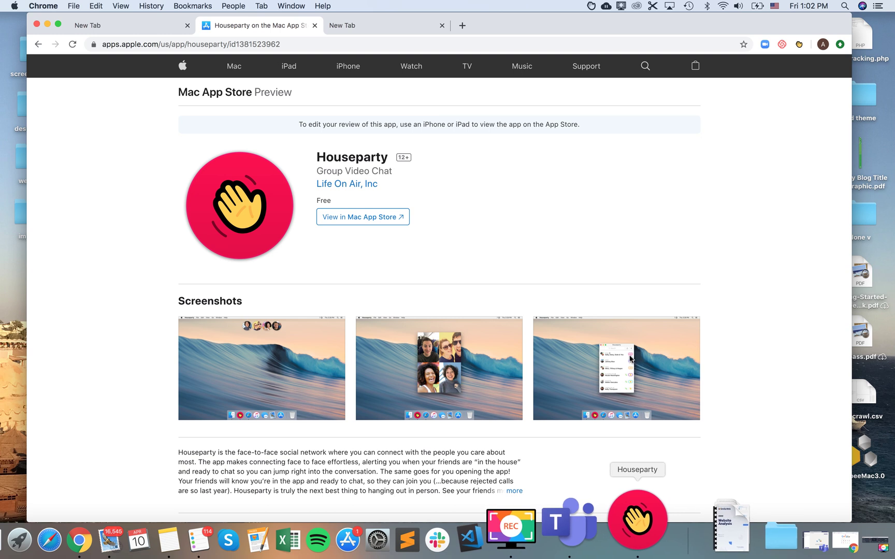
click(629, 516)
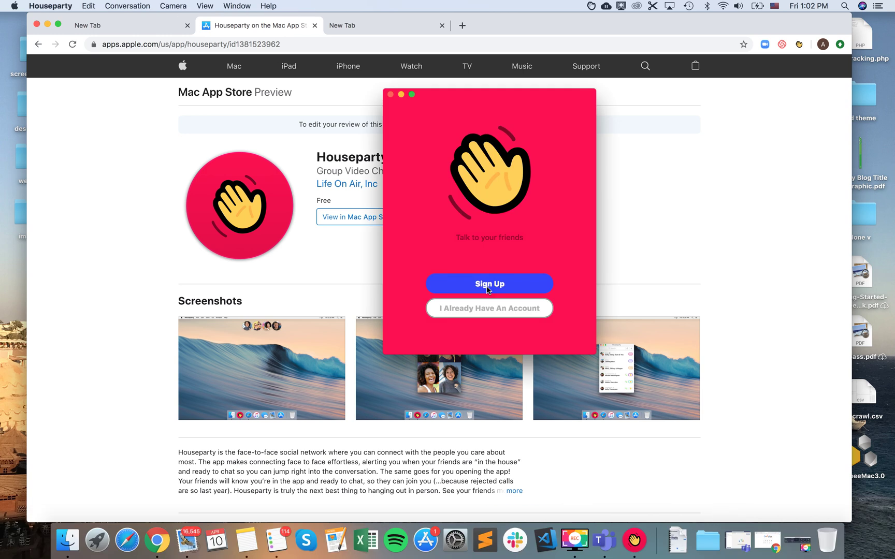
click(488, 286)
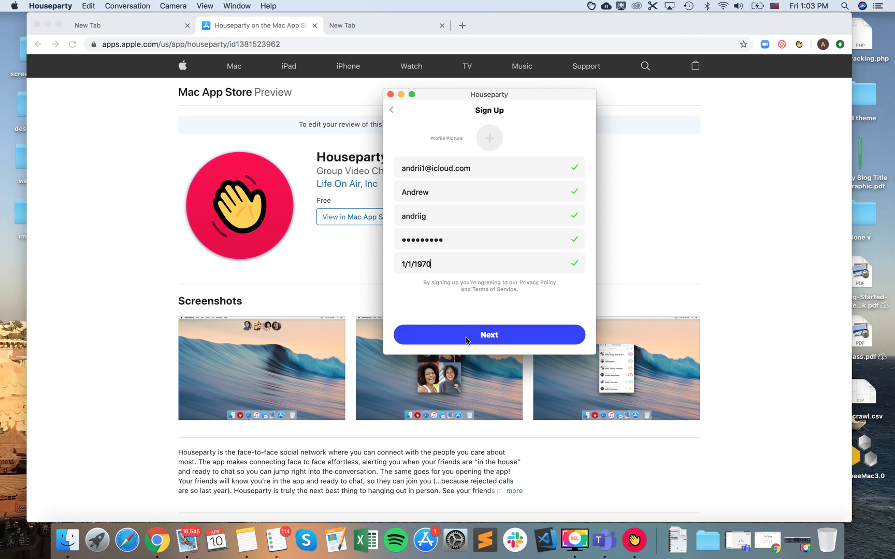
Submit Andrew's filled-in account details with Next
click(471, 338)
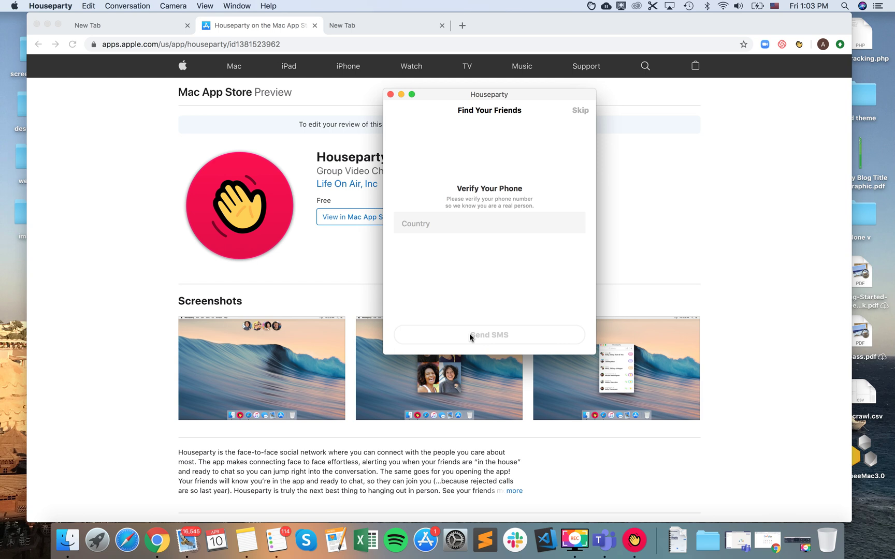
click(580, 111)
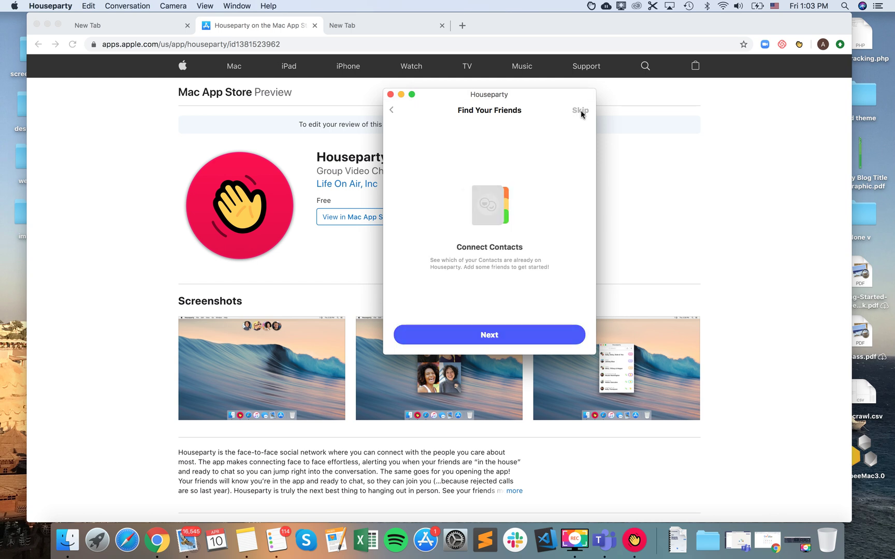
click(580, 111)
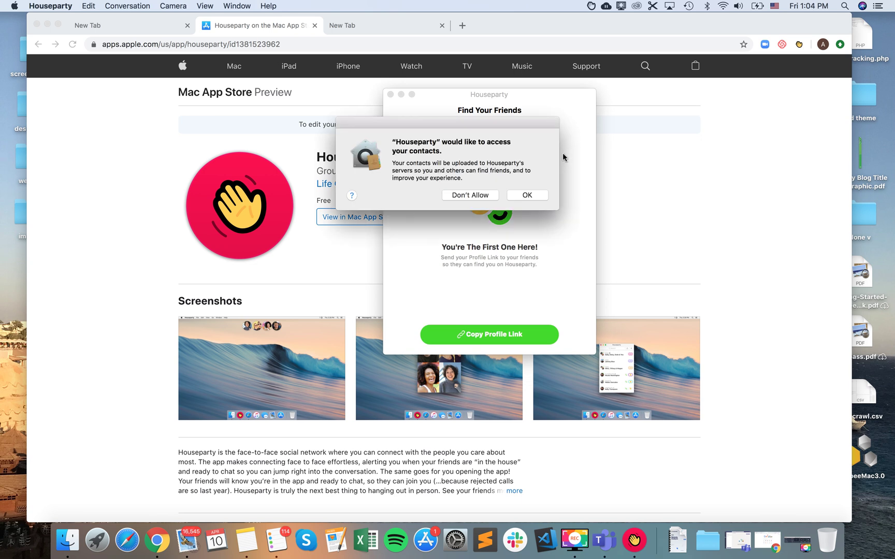
click(482, 194)
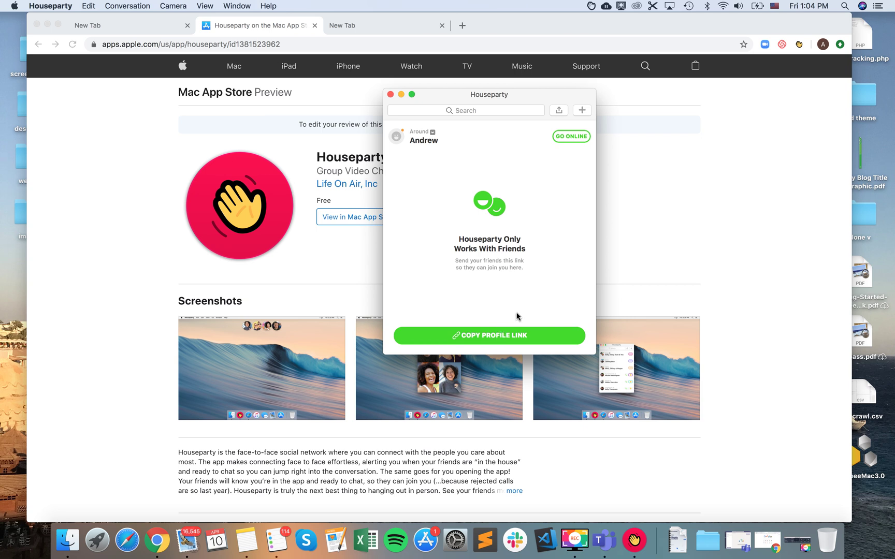
click(399, 137)
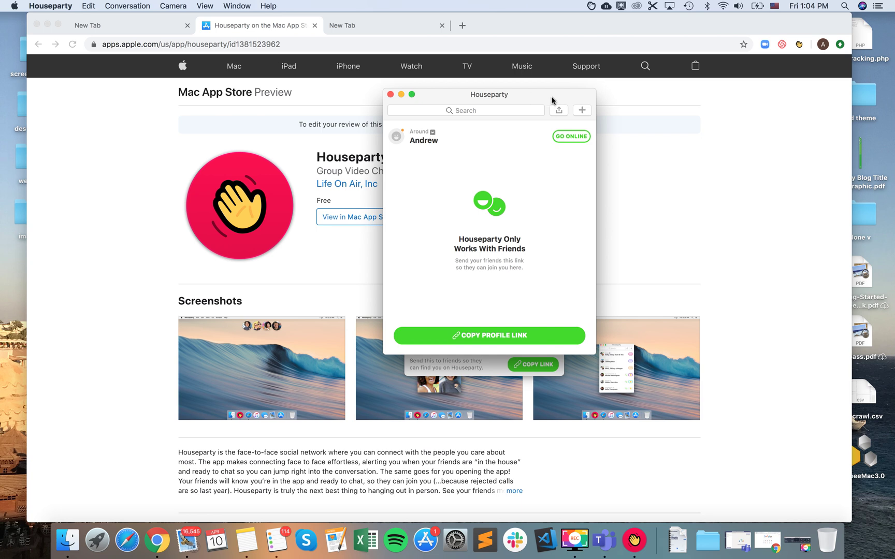
drag(552, 101, 689, 129)
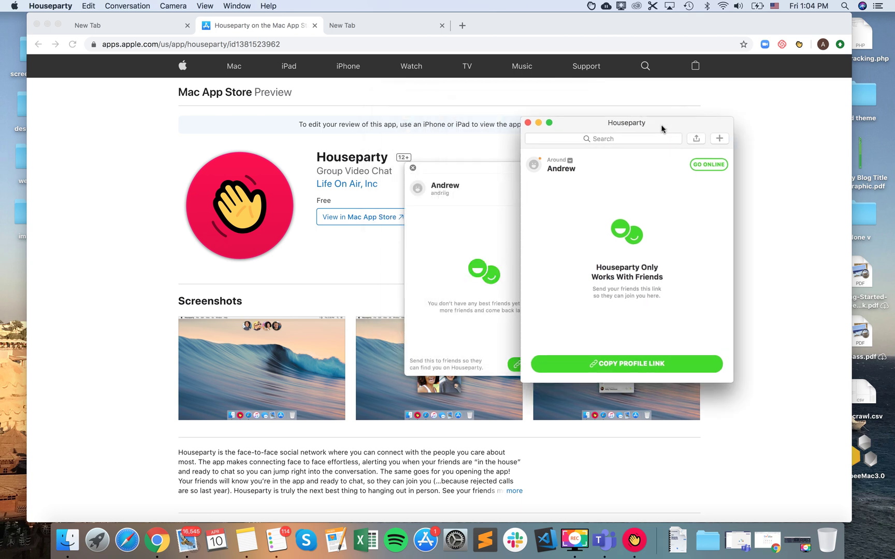
click(413, 169)
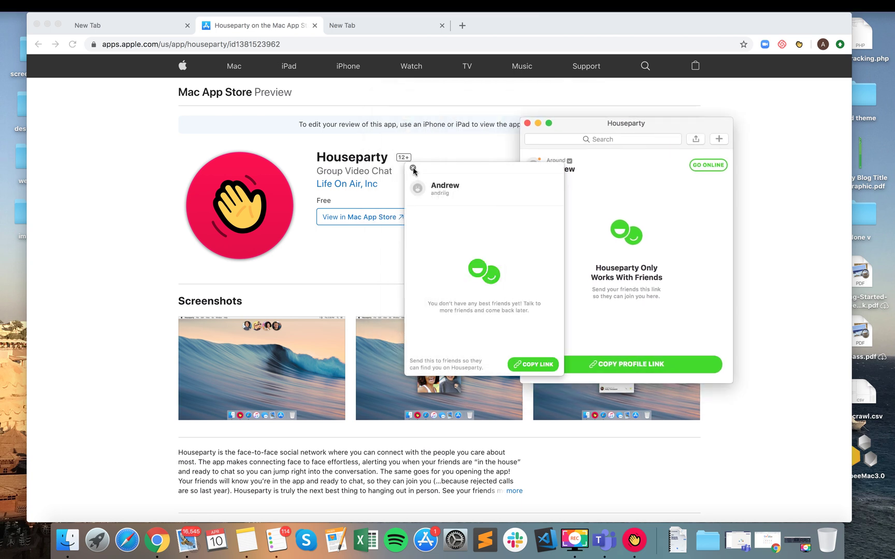
click(413, 169)
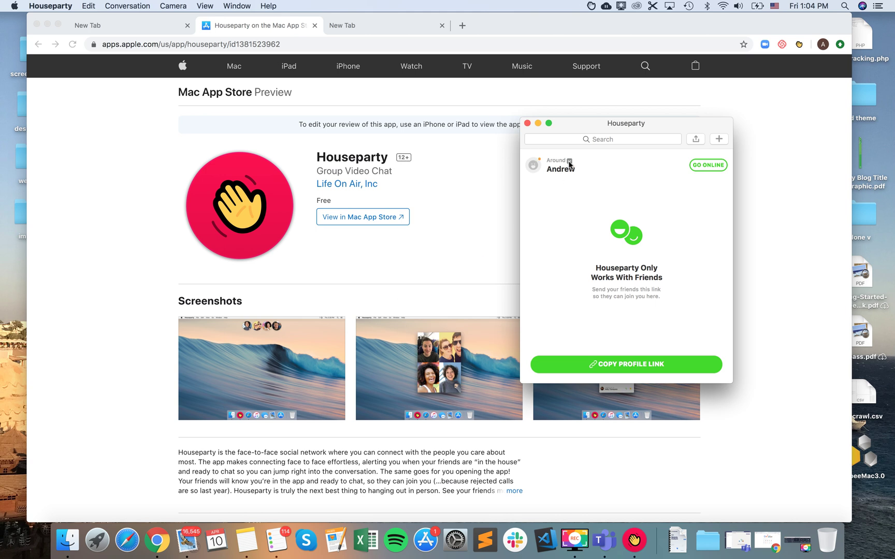
Change Andrew's status from Around to Online
click(570, 162)
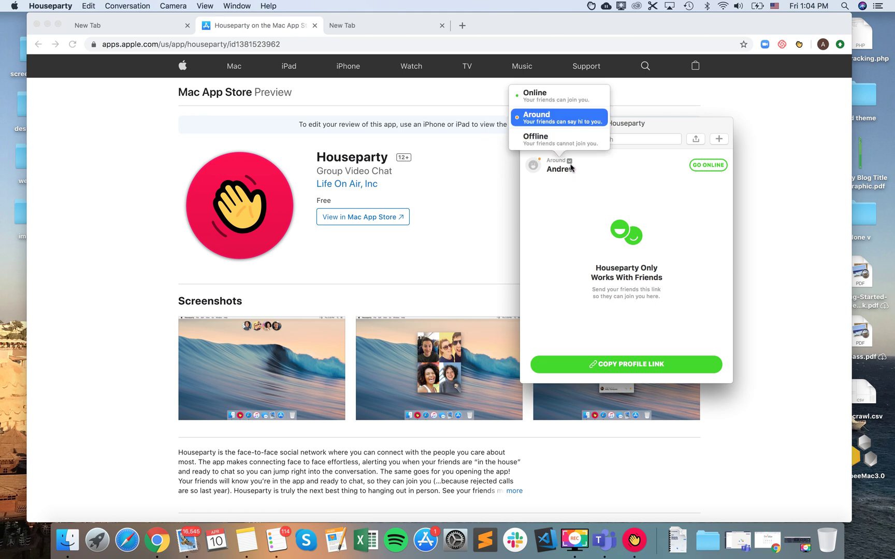
click(546, 95)
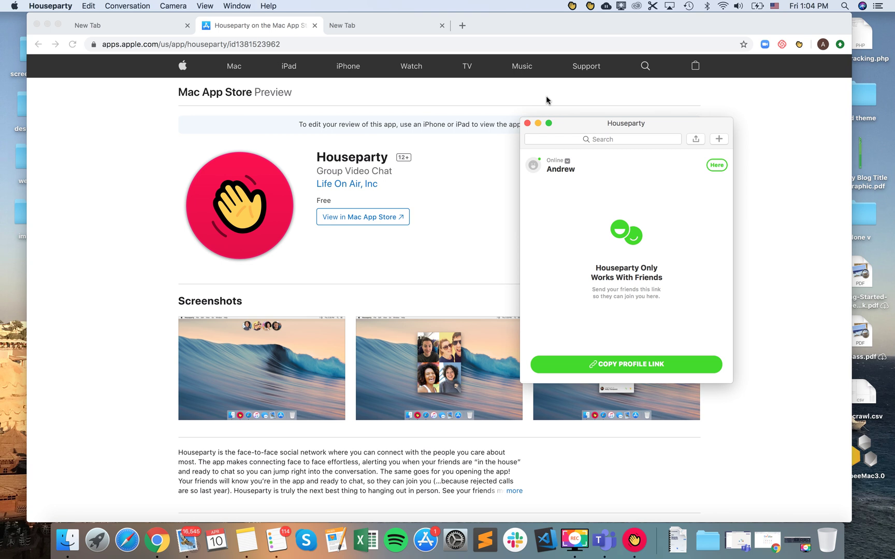